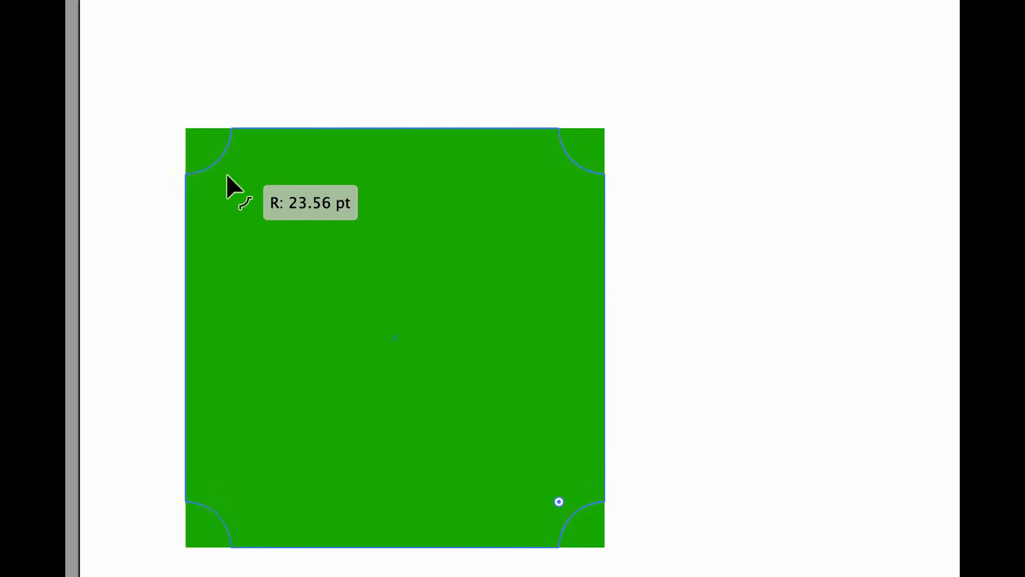
# - Change the green square's corners from inverted round to round with a radius of about 23.6 pt
pyautogui.moveTo(227, 177); pyautogui.dragTo(228, 176)
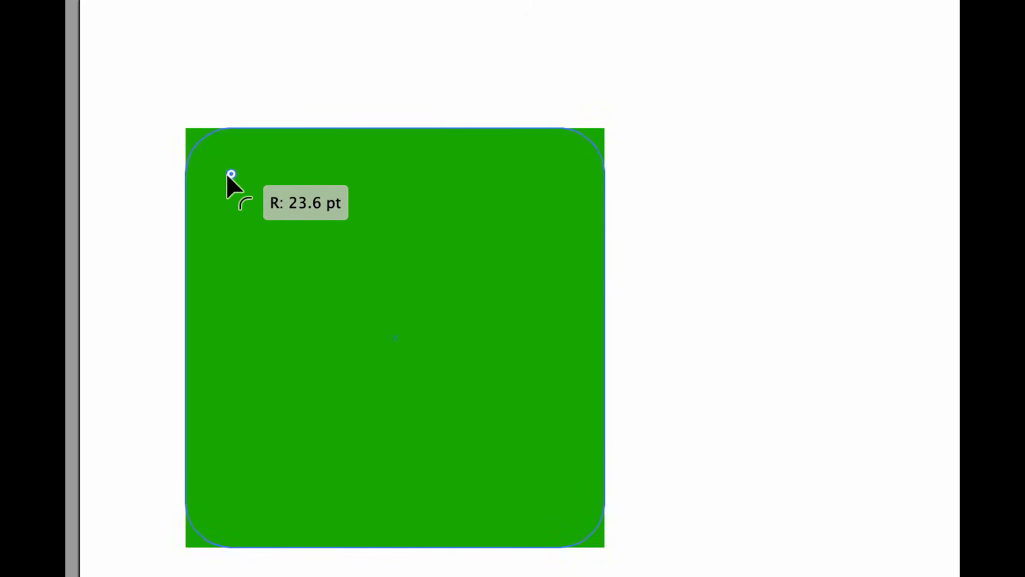
pyautogui.moveTo(226, 177); pyautogui.dragTo(230, 173)
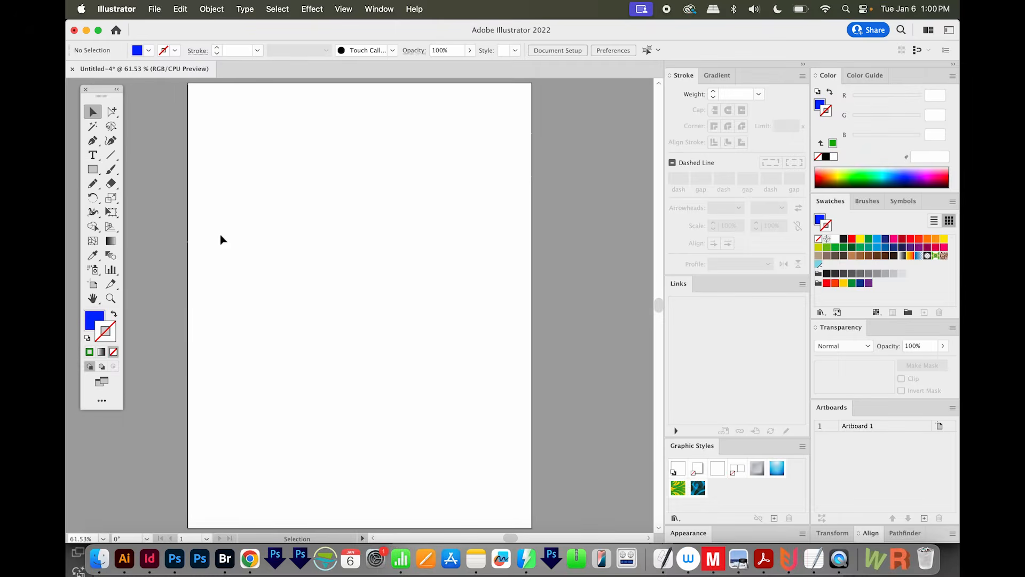
# - Draw a blue rounded rectangle near the artboard's upper left, increasing and decreasing its corner radius while drawing
pyautogui.click(92, 169)
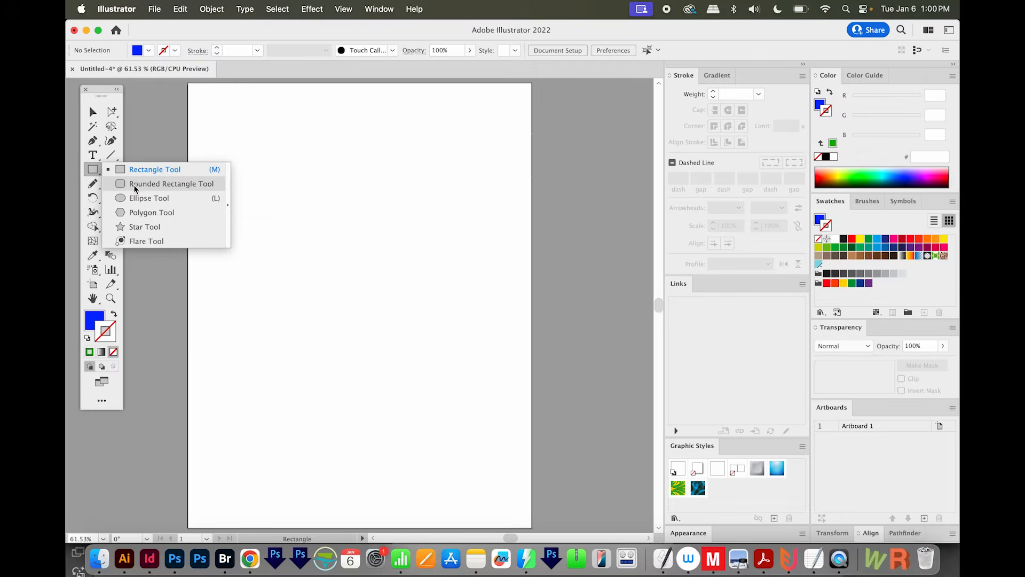
pyautogui.click(135, 184)
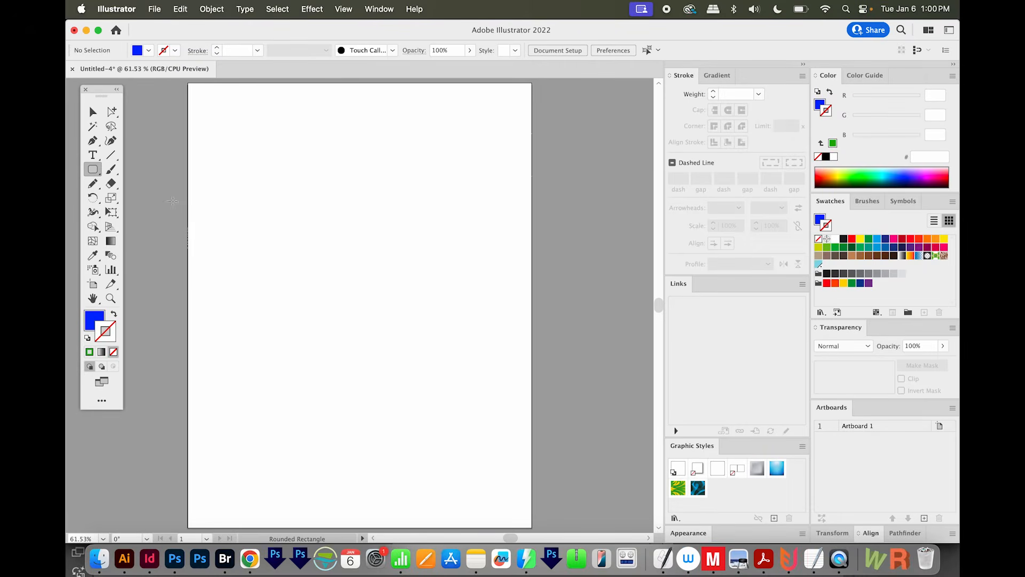
pyautogui.moveTo(237, 165); pyautogui.dragTo(347, 242)
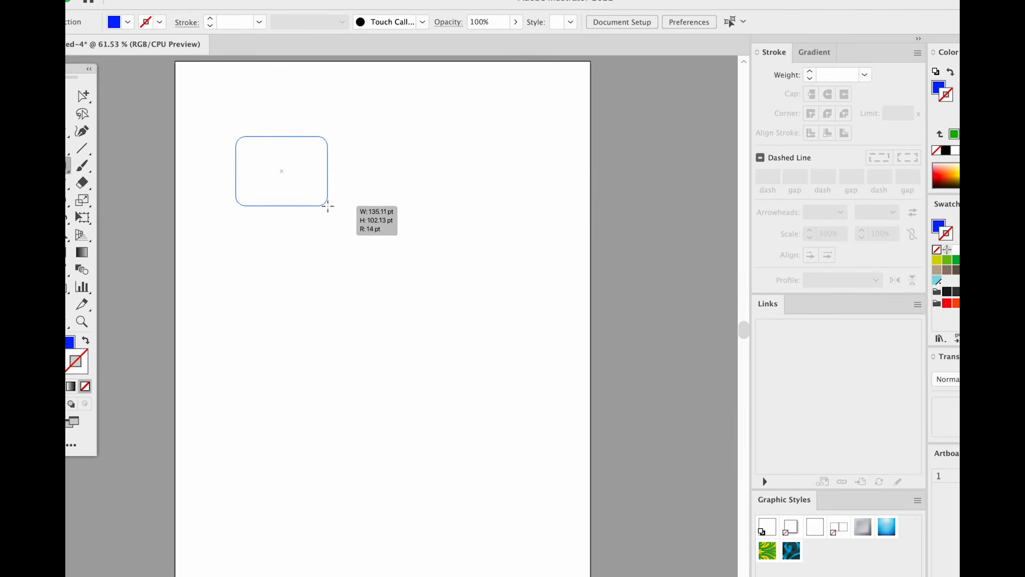
pyautogui.press('Up')
pyautogui.press('Up')
pyautogui.press('Up')
pyautogui.press('Up')
pyautogui.press('Up')
pyautogui.press('Up')
pyautogui.press('Up')
pyautogui.press('Up')
pyautogui.press('Up')
pyautogui.press('Up')
pyautogui.press('Up')
pyautogui.press('Down')
pyautogui.press('Down')
pyautogui.press('Down')
pyautogui.press('Down')
pyautogui.press('Down')
pyautogui.press('Down')
pyautogui.press('Down')
pyautogui.press('Down')
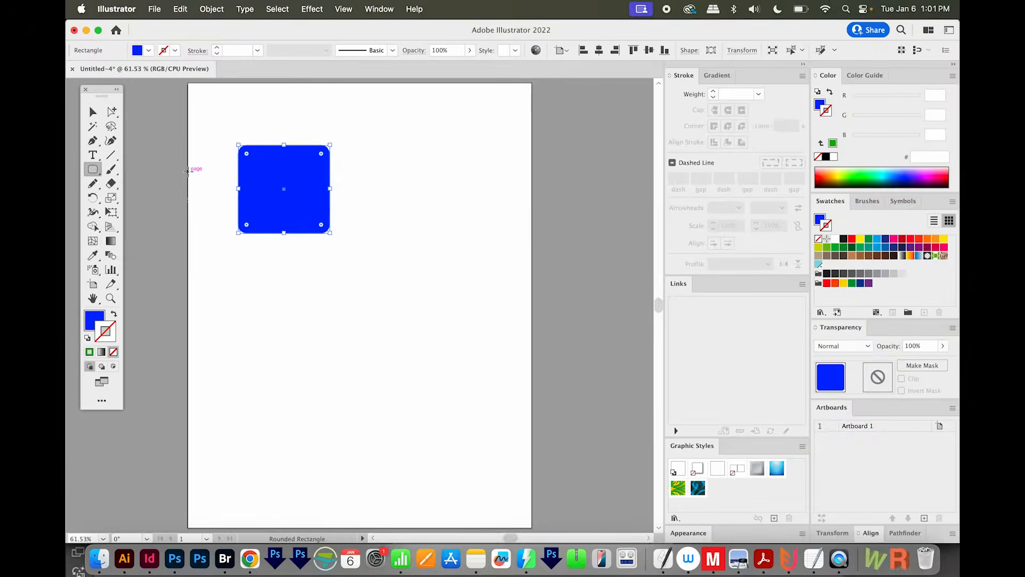
# - Draw a yellow polygon overlapping the blue rounded rectangle, varying its side count and ending with seven sides and a tilted orientation
pyautogui.click(67, 166)
pyautogui.click(145, 213)
pyautogui.press('super+shift+a')
pyautogui.moveTo(295, 268); pyautogui.dragTo(326, 346)
pyautogui.press('Up')
pyautogui.press('Up')
pyautogui.press('Up')
pyautogui.press('Up')
pyautogui.press('Up')
pyautogui.press('Up')
pyautogui.press('Up')
pyautogui.press('Up')
pyautogui.press('Up')
pyautogui.press('Up')
pyautogui.press('Up')
pyautogui.press('Up')
pyautogui.press('Down')
pyautogui.press('Down')
pyautogui.press('Down')
pyautogui.press('Down')
pyautogui.press('Down')
pyautogui.press('Down')
pyautogui.press('Down')
pyautogui.press('Down')
pyautogui.press('Down')
pyautogui.press('Down')
pyautogui.press('Down')
pyautogui.press('Down')
pyautogui.press('Down')
pyautogui.press('Down')
pyautogui.press('Down')
pyautogui.press('Up')
pyautogui.press('Up')
pyautogui.press('Up')
pyautogui.press('Up')
pyautogui.moveTo(331, 262); pyautogui.dragTo(418, 219)
# - Draw a green star with many shallow points below the blue rounded rectangle, adding points while drawing
pyautogui.click(98, 174)
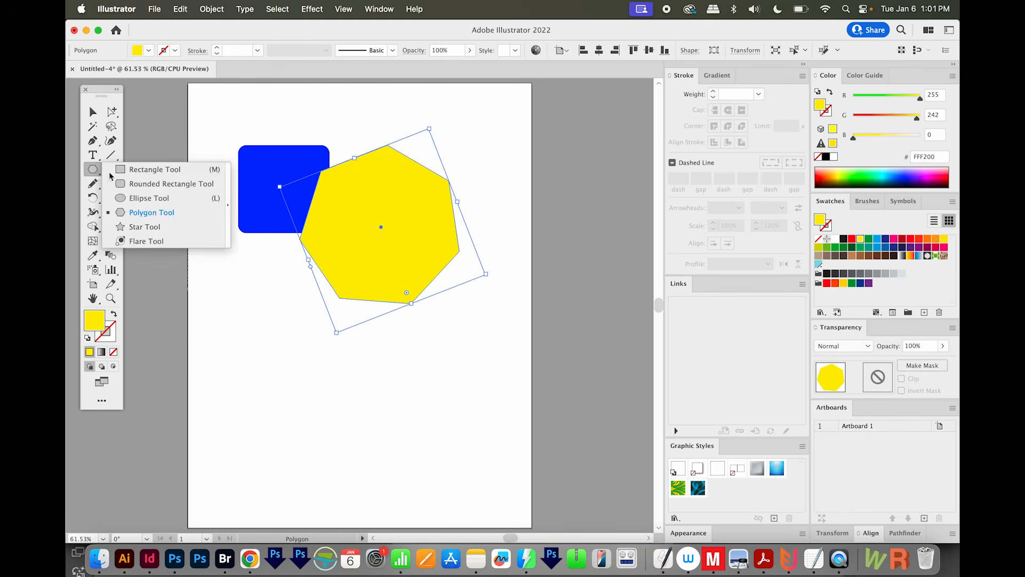
pyautogui.click(137, 226)
pyautogui.press('super+shift+a')
pyautogui.moveTo(289, 350)
pyautogui.mouseDown()
pyautogui.moveTo(307, 384)
pyautogui.moveTo(300, 412)
pyautogui.mouseUp()
pyautogui.press('Up')
pyautogui.press('Up')
pyautogui.press('Up')
pyautogui.press('Up')
pyautogui.press('Up')
pyautogui.press('Up')
pyautogui.press('Up')
pyautogui.press('Up')
pyautogui.press('Up')
pyautogui.press('Up')
pyautogui.press('Up')
pyautogui.press('Up')
pyautogui.press('Up')
pyautogui.press('Up')
pyautogui.press('Up')
pyautogui.press('Up')
pyautogui.press('Up')
pyautogui.press('Up')
pyautogui.press('Up')
# - Draw a second green star with many long, sharp points below the yellow polygon
pyautogui.press('alt')
pyautogui.press('alt')
pyautogui.press('alt')
pyautogui.moveTo(420, 356); pyautogui.dragTo(441, 411)
# - Draw a flare centred just above the yellow polygon's right side and add rays to it while drawing
pyautogui.moveTo(92, 170); pyautogui.dragTo(160, 246)
pyautogui.moveTo(422, 160); pyautogui.dragTo(449, 195)
pyautogui.press('Up')
pyautogui.press('Up')
pyautogui.press('Up')
pyautogui.press('Up')
pyautogui.press('Up')
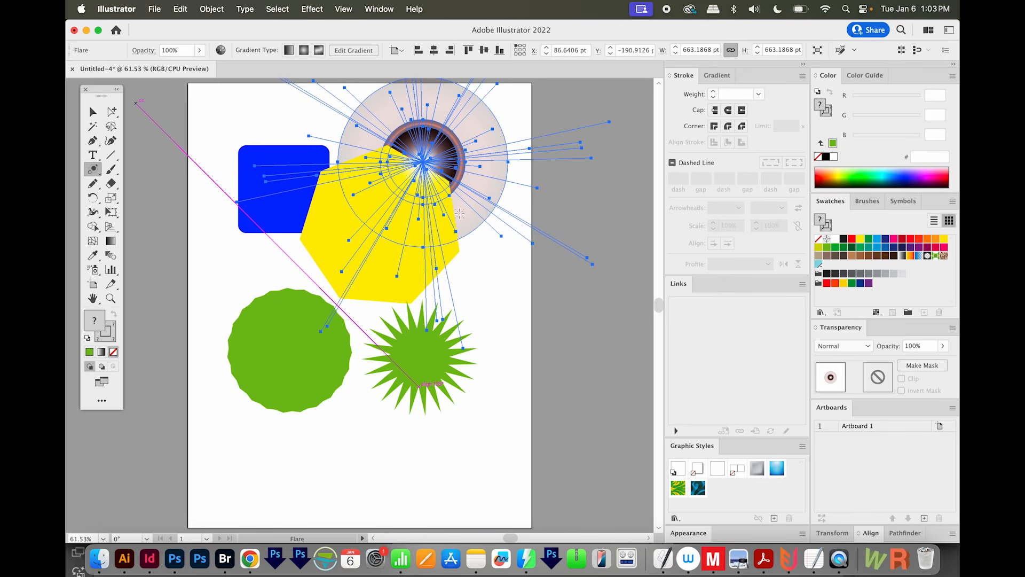
# - Select all artwork on the artboard and delete it
pyautogui.click(92, 111)
pyautogui.press('super+a')
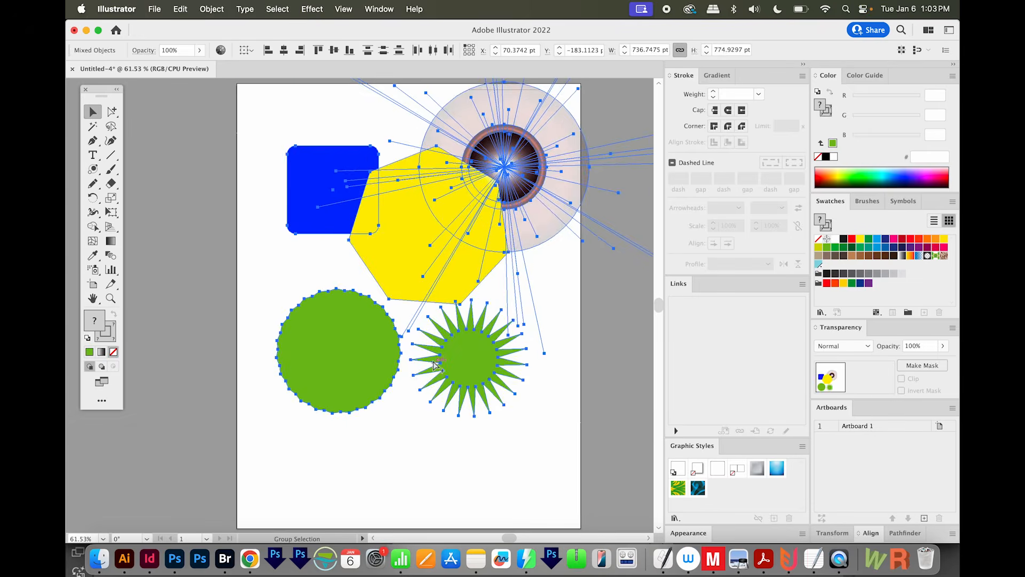
pyautogui.press('Delete')
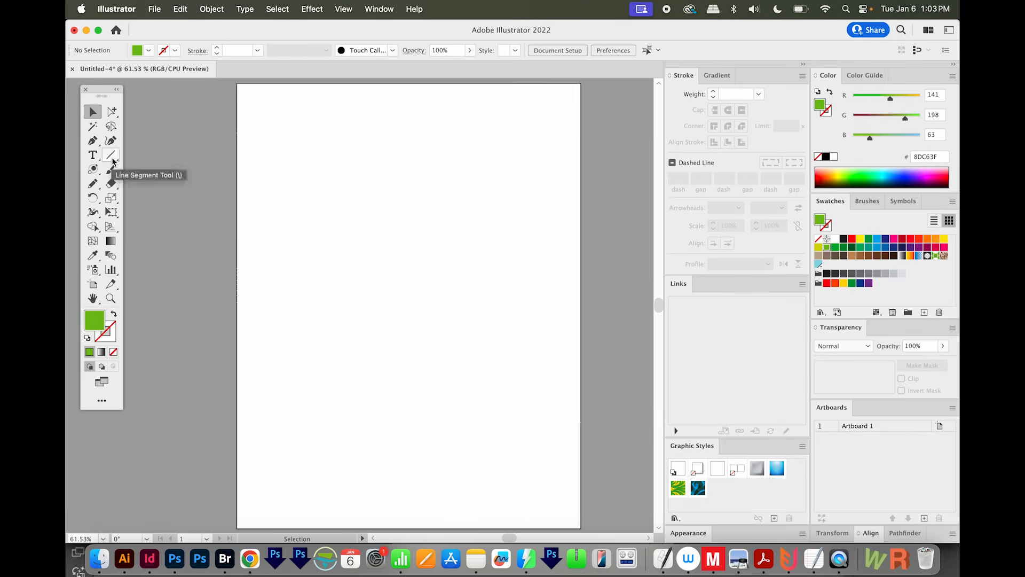
# - Draw an open arc about 65 pt wide and 110 pt high, adjusting its curvature while drawing
pyautogui.moveTo(111, 155); pyautogui.dragTo(155, 175)
pyautogui.click(154, 173)
pyautogui.moveTo(342, 197); pyautogui.dragTo(378, 257)
pyautogui.press('Up')
pyautogui.press('Up')
pyautogui.press('Up')
pyautogui.press('Up')
pyautogui.press('Up')
pyautogui.press('Up')
pyautogui.press('Up')
pyautogui.press('Up')
pyautogui.press('Up')
pyautogui.press('Up')
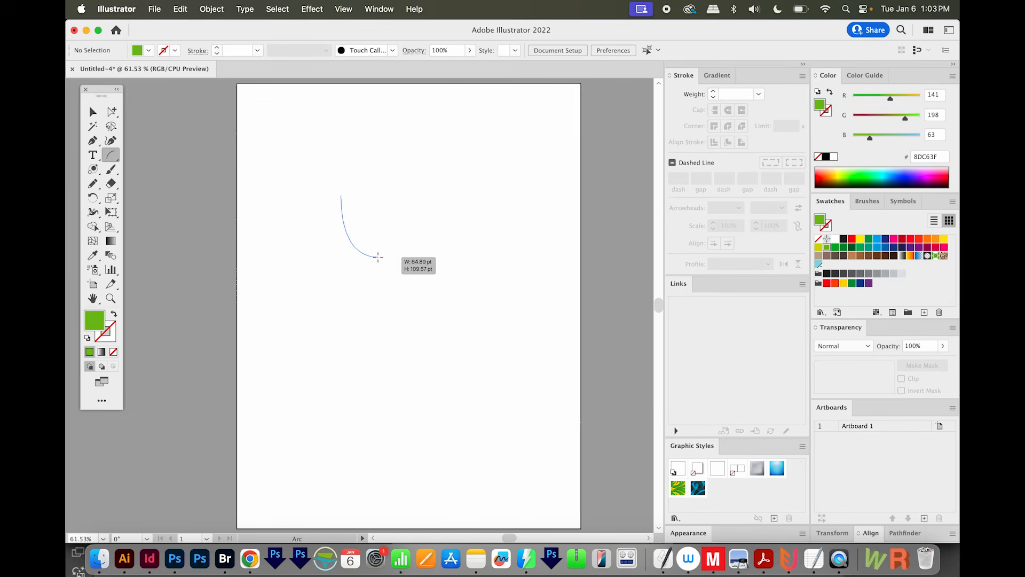
pyautogui.press('Up')
pyautogui.press('Up')
pyautogui.press('Up')
pyautogui.press('Down')
pyautogui.press('Down')
pyautogui.press('Down')
pyautogui.press('Down')
pyautogui.press('Down')
pyautogui.moveTo(378, 257); pyautogui.dragTo(378, 257)
# - Draw a spiral about 186 by 182 pt to the right of the arc, removing one segment while drawing
pyautogui.moveTo(110, 154); pyautogui.dragTo(176, 183)
pyautogui.moveTo(443, 176); pyautogui.dragTo(488, 221)
pyautogui.press('Down')
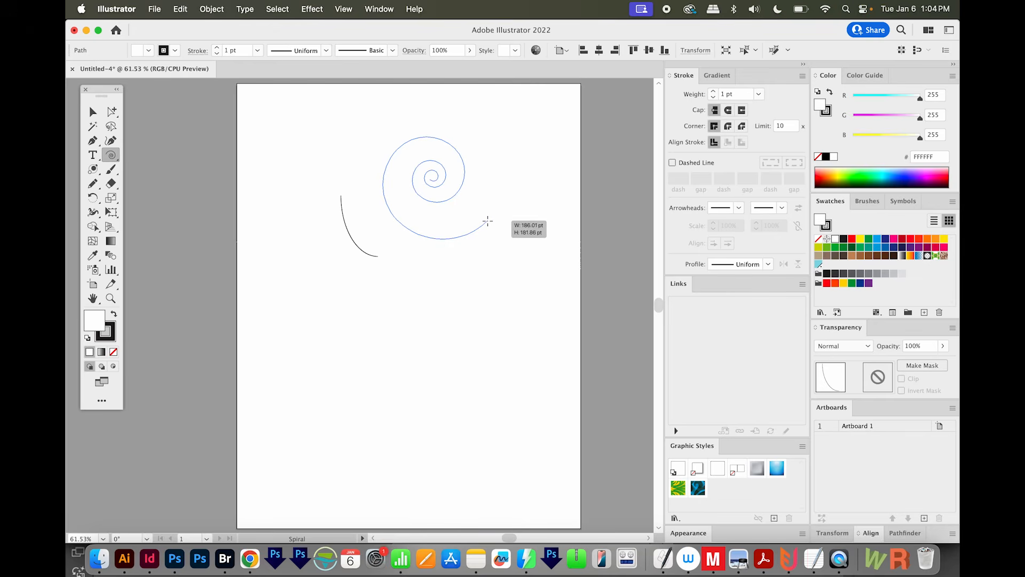
pyautogui.moveTo(488, 221); pyautogui.dragTo(487, 221)
# - Draw a rectangular grid below the arc and spiral, adjusting its dividers to 9 rows and 10 columns
pyautogui.moveTo(111, 155)
pyautogui.mouseDown()
pyautogui.moveTo(181, 176)
pyautogui.moveTo(182, 200)
pyautogui.mouseUp()
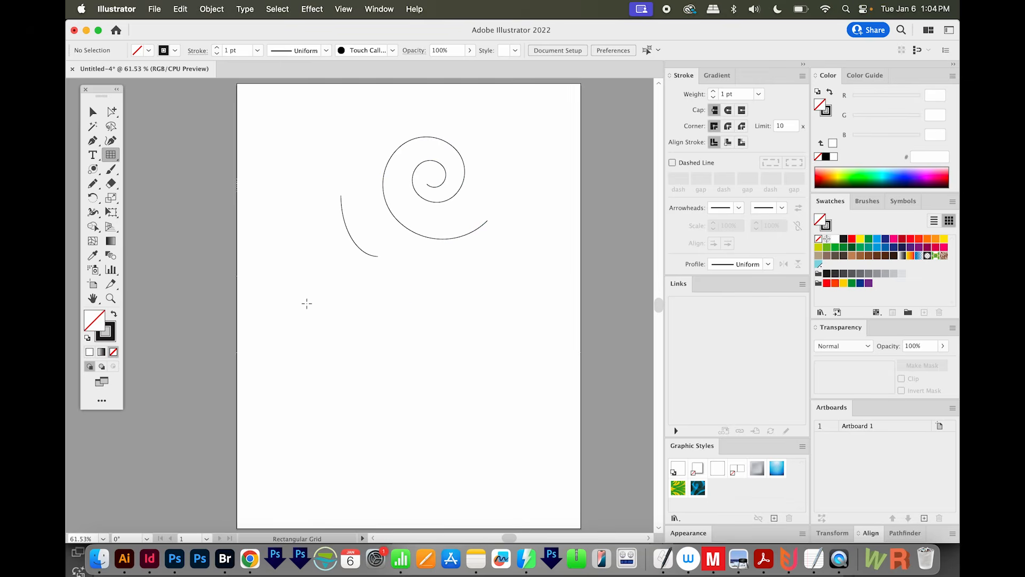
pyautogui.moveTo(292, 289); pyautogui.dragTo(488, 399)
pyautogui.press('Up')
pyautogui.press('Up')
pyautogui.press('Up')
pyautogui.press('Up')
pyautogui.press('Up')
pyautogui.press('Up')
pyautogui.press('Right')
pyautogui.press('Right')
pyautogui.press('Right')
pyautogui.press('Left')
pyautogui.press('Left')
pyautogui.press('Right')
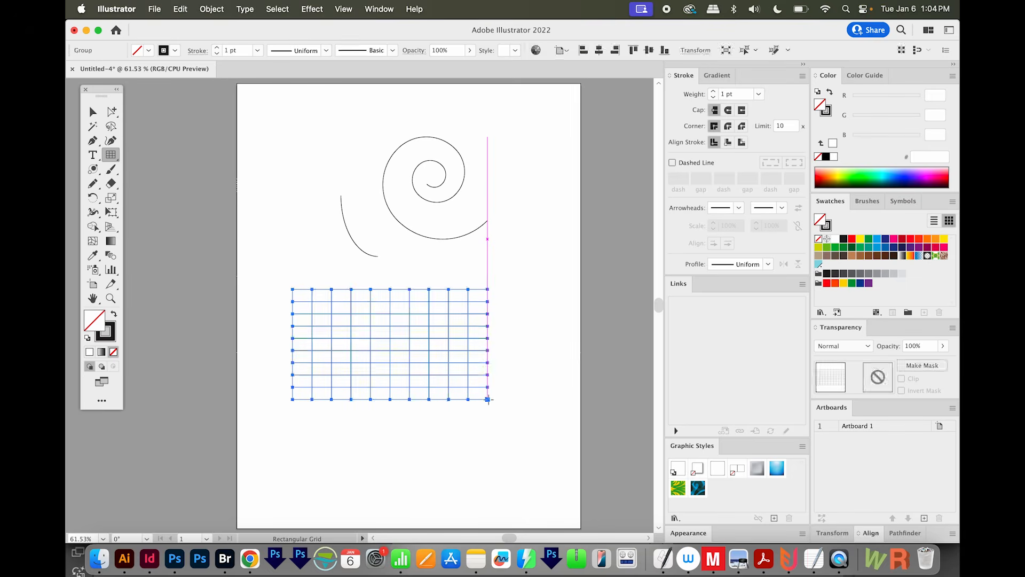
# - Draw a dark green polar grid above the rectangular grid, overlapping the arc, and add concentric circles and radial dividers
pyautogui.click(110, 161)
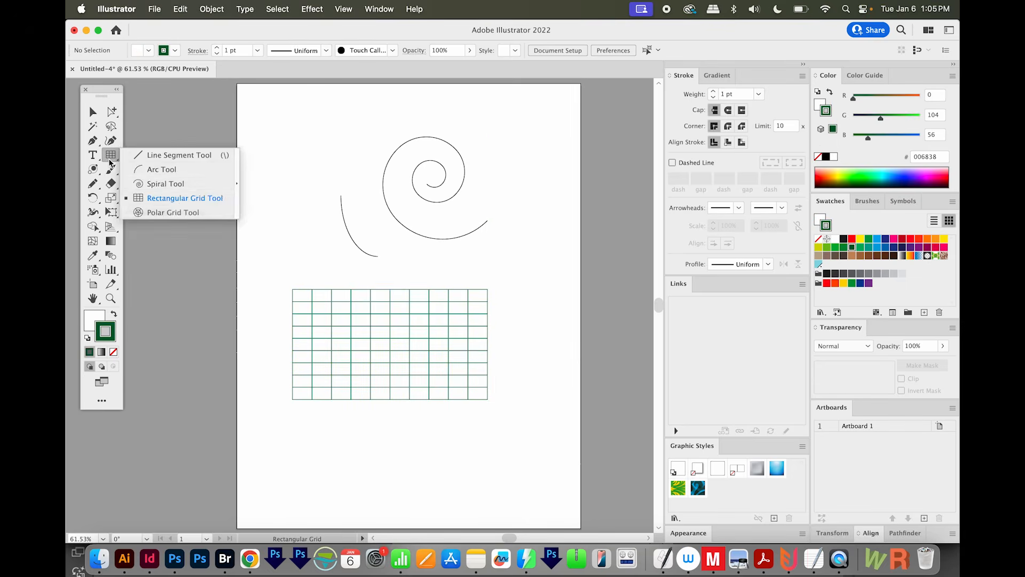
pyautogui.click(204, 213)
pyautogui.moveTo(266, 136); pyautogui.dragTo(344, 223)
pyautogui.press('Up')
pyautogui.press('Up')
pyautogui.press('Up')
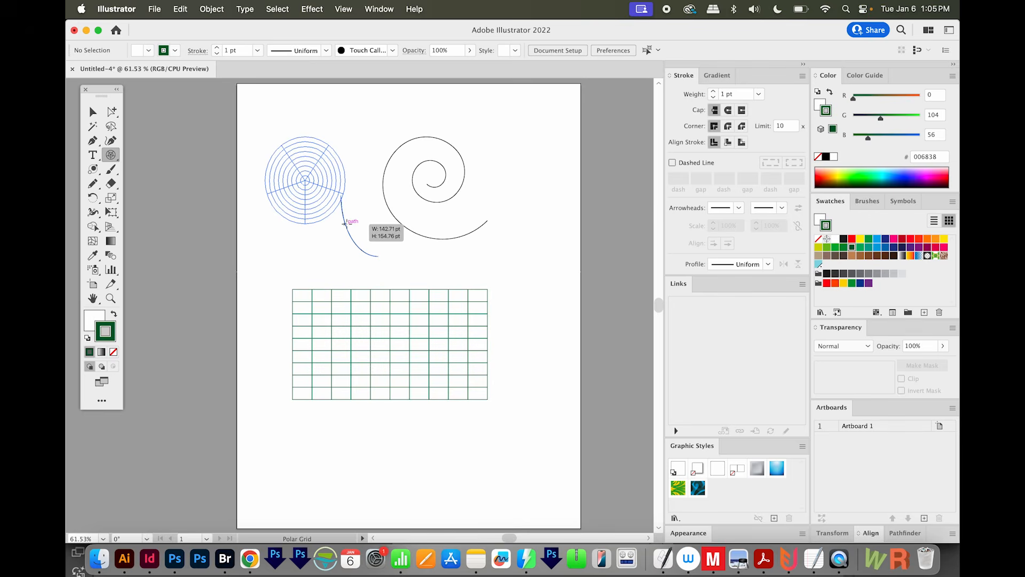
pyautogui.moveTo(345, 223); pyautogui.dragTo(364, 239)
pyautogui.press('Right')
pyautogui.press('Right')
pyautogui.press('Right')
pyautogui.press('Right')
pyautogui.press('Right')
pyautogui.press('Right')
pyautogui.press('Right')
pyautogui.press('Right')
pyautogui.press('Right')
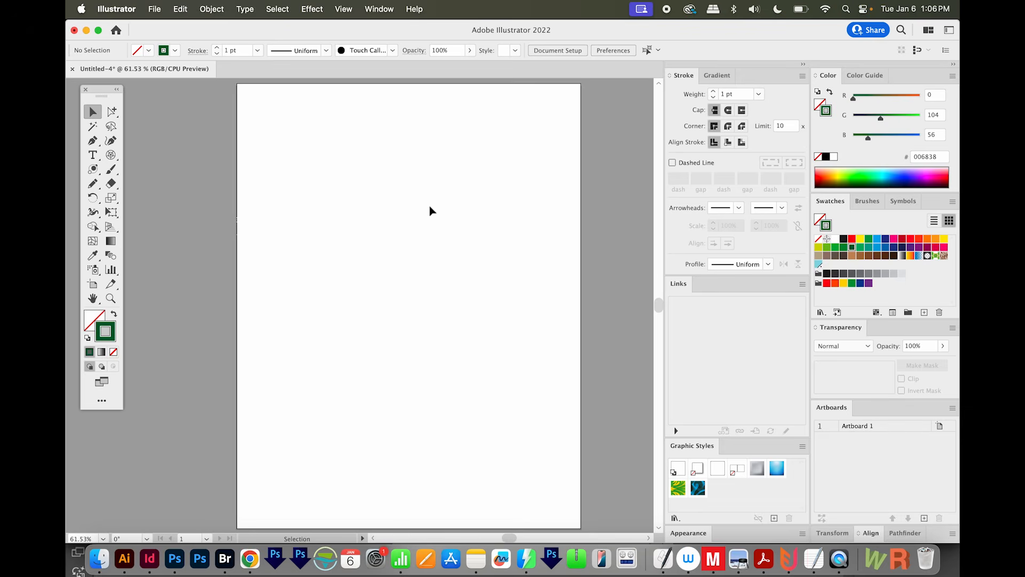
# - Draw a square about 277 pt wide in the artboard's upper part and swap its fill and stroke colours
pyautogui.press('m')
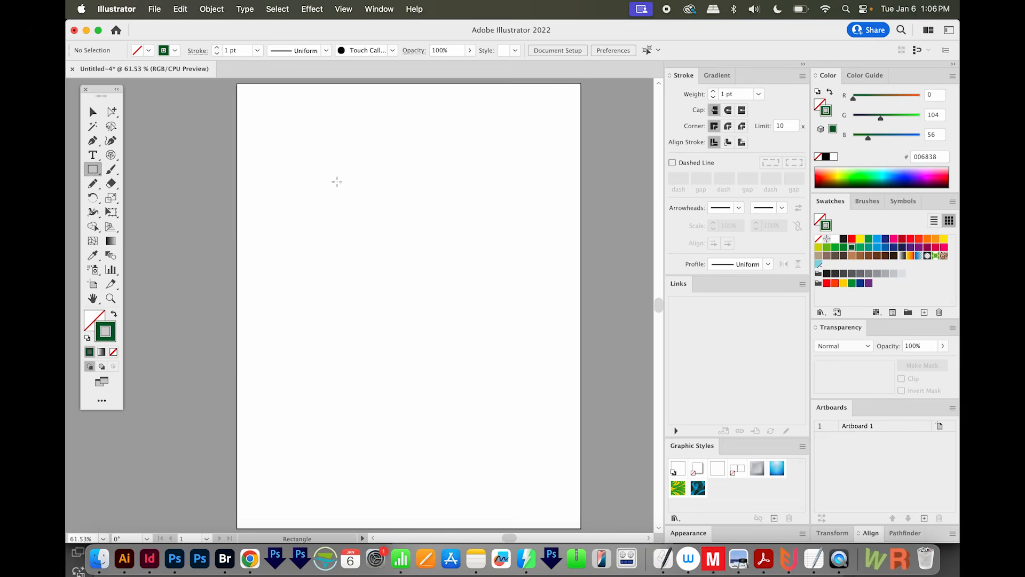
pyautogui.moveTo(311, 130); pyautogui.dragTo(466, 285)
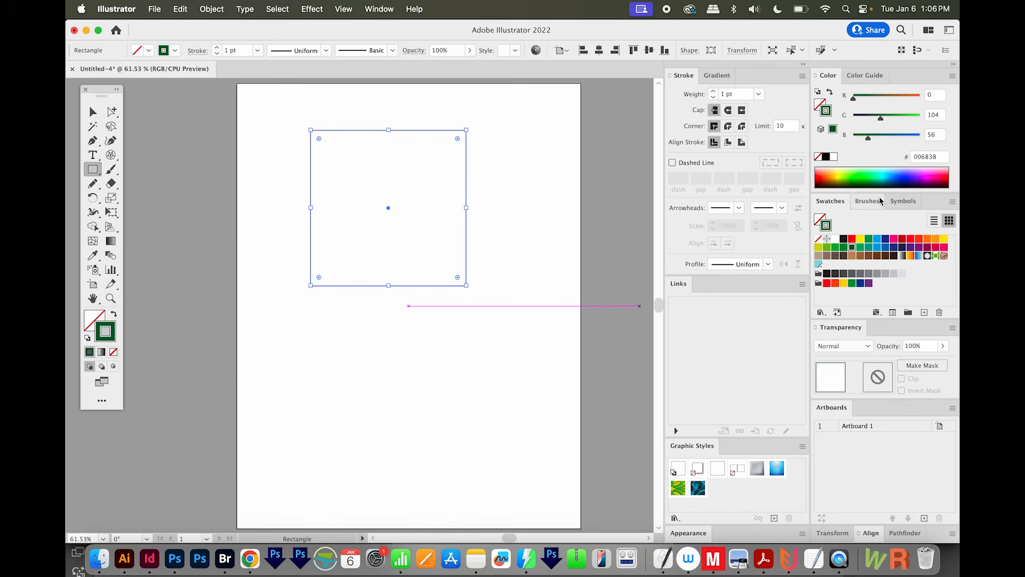
pyautogui.hotkey('shift', 'x')
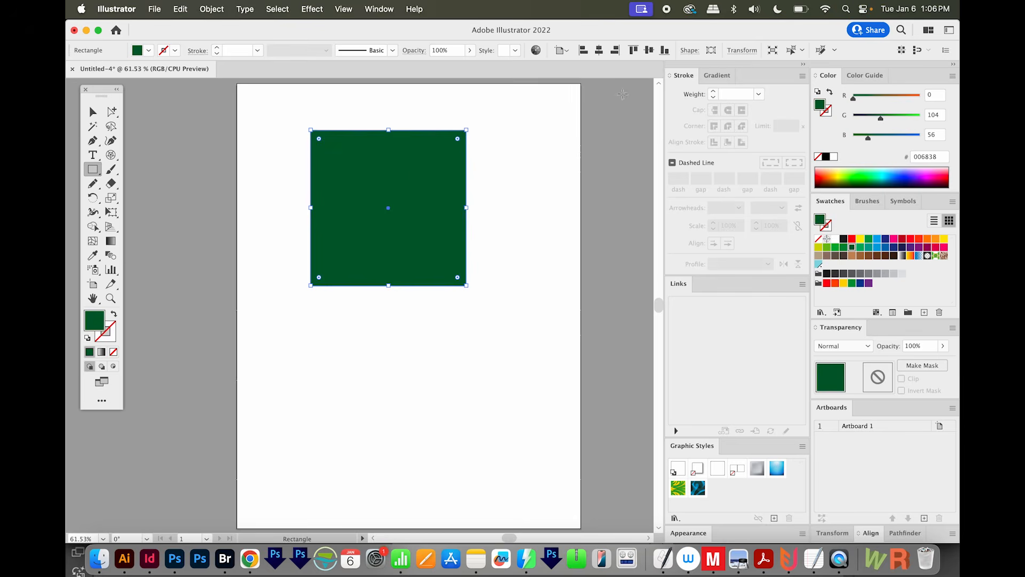
# - Set the green square's width to 280 pt with its proportions linked
pyautogui.click(742, 50)
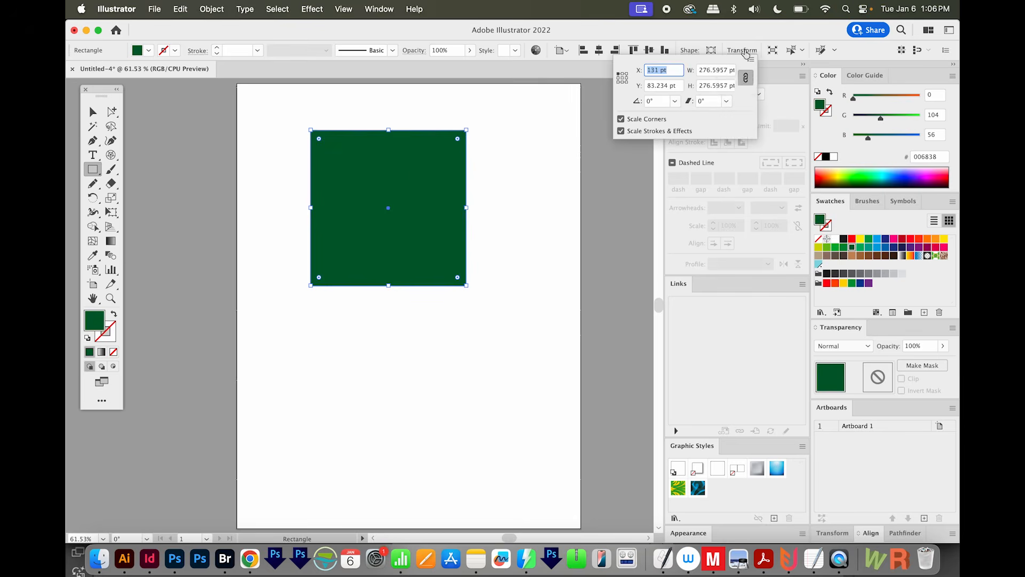
pyautogui.click(714, 71)
pyautogui.press('super+a')
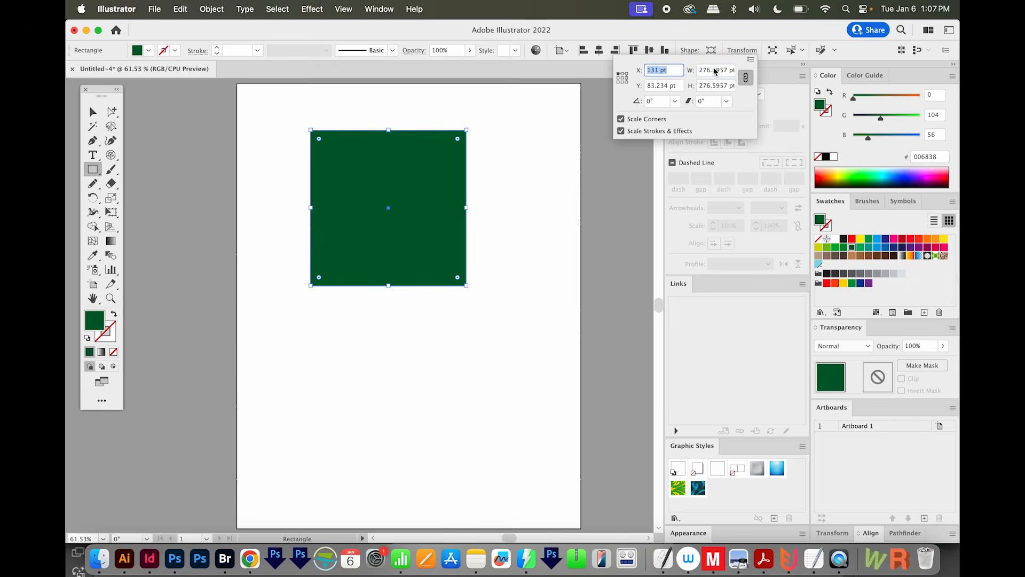
pyautogui.click(715, 71)
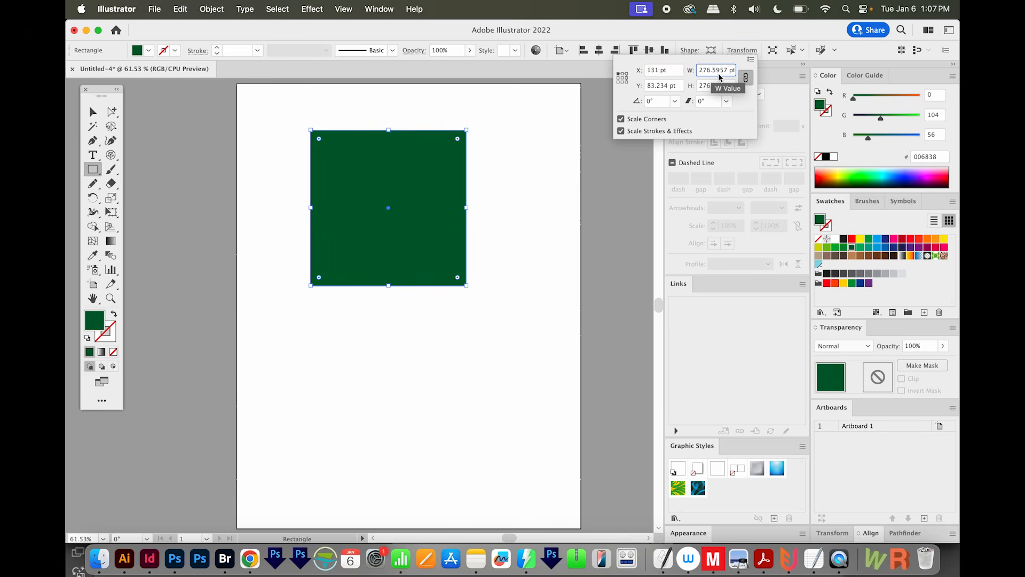
pyautogui.press('super+a')
pyautogui.write('283')
pyautogui.press('Return')
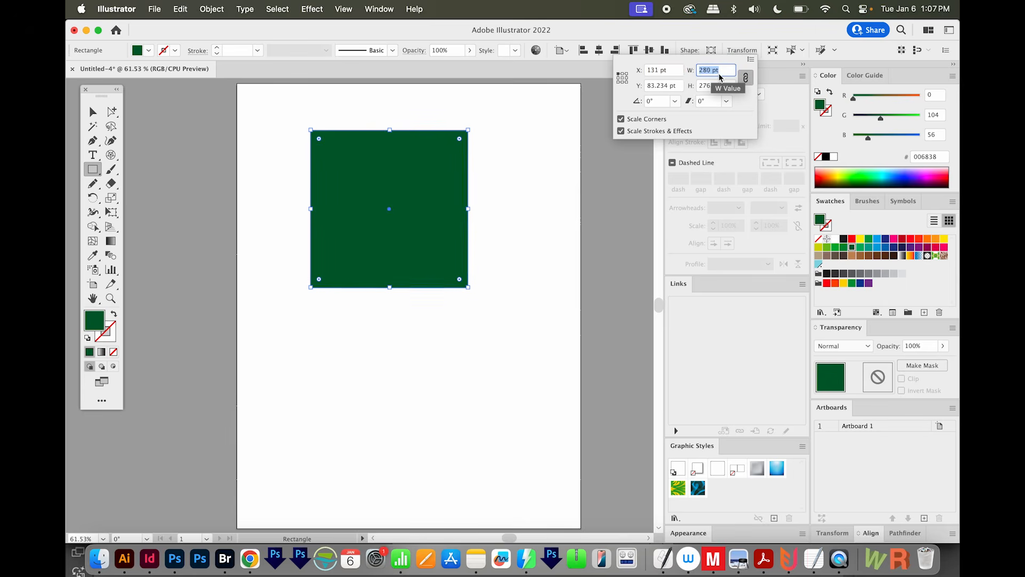
# - Step the square's linked width up and down in small increments, bringing it to 340 pt
pyautogui.click(726, 73)
pyautogui.press('Up')
pyautogui.press('Up')
pyautogui.press('Up')
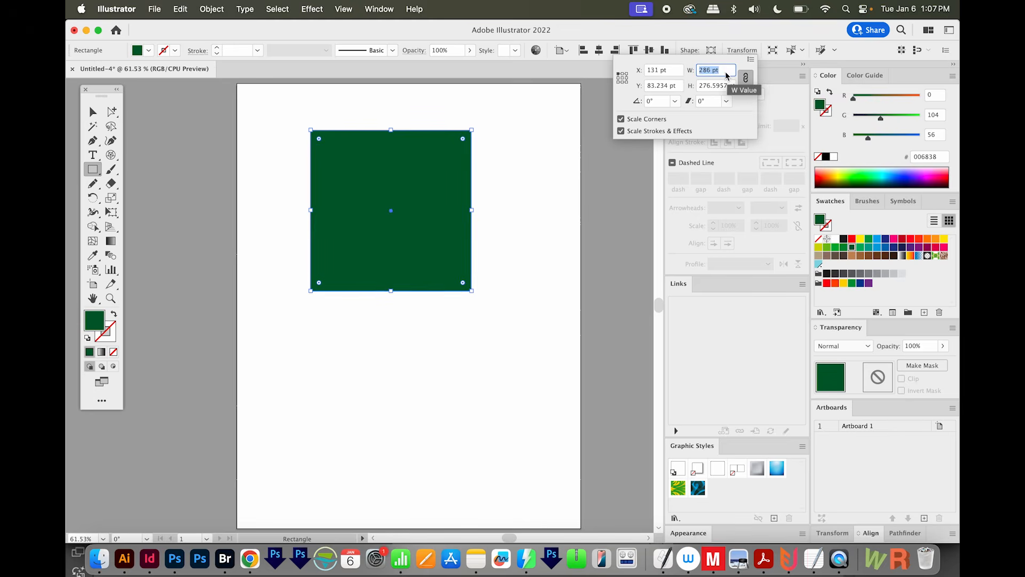
pyautogui.press('Up')
pyautogui.press('Up')
pyautogui.press('Up')
pyautogui.press('Up')
pyautogui.press('Up')
pyautogui.press('Up')
pyautogui.press('Up')
pyautogui.press('Up')
pyautogui.press('Up')
pyautogui.press('Up')
pyautogui.press('Up')
pyautogui.press('Up')
pyautogui.press('Up')
pyautogui.press('Up')
pyautogui.press('Up')
pyautogui.press('Up')
pyautogui.press('Up')
pyautogui.press('Up')
pyautogui.press('Up')
pyautogui.press('Up')
pyautogui.press('Up')
pyautogui.press('Up')
pyautogui.press('Up')
pyautogui.press('Up')
pyautogui.press('Up')
pyautogui.press('Up')
pyautogui.press('Up')
pyautogui.press('Up')
pyautogui.press('Up')
pyautogui.press('Up')
pyautogui.press('Up')
pyautogui.press('Up')
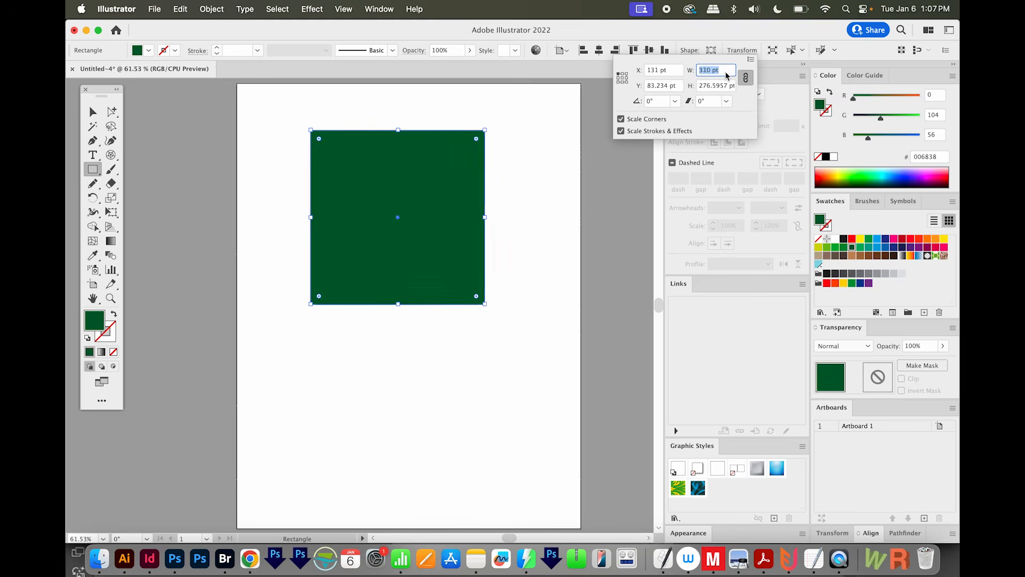
pyautogui.press('Down')
pyautogui.press('Down')
pyautogui.press('Down')
pyautogui.press('Down')
pyautogui.press('Down')
pyautogui.press('Down')
pyautogui.press('Down')
pyautogui.press('Down')
pyautogui.press('Down')
pyautogui.press('Down')
pyautogui.press('Down')
pyautogui.press('Down')
pyautogui.press('Down')
pyautogui.press('Down')
pyautogui.press('Down')
pyautogui.press('Down')
pyautogui.press('Down')
pyautogui.press('Down')
pyautogui.press('Down')
pyautogui.press('Down')
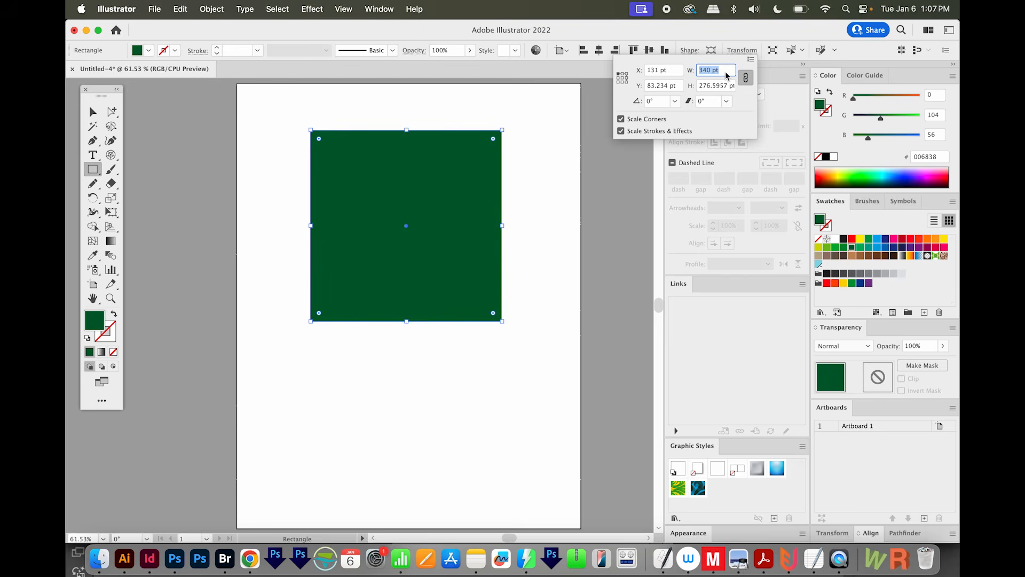
# - Step the green rectangle's X position back and forth in larger increments, leaving it further left on the artboard
pyautogui.click(674, 72)
pyautogui.moveTo(674, 70); pyautogui.dragTo(625, 62)
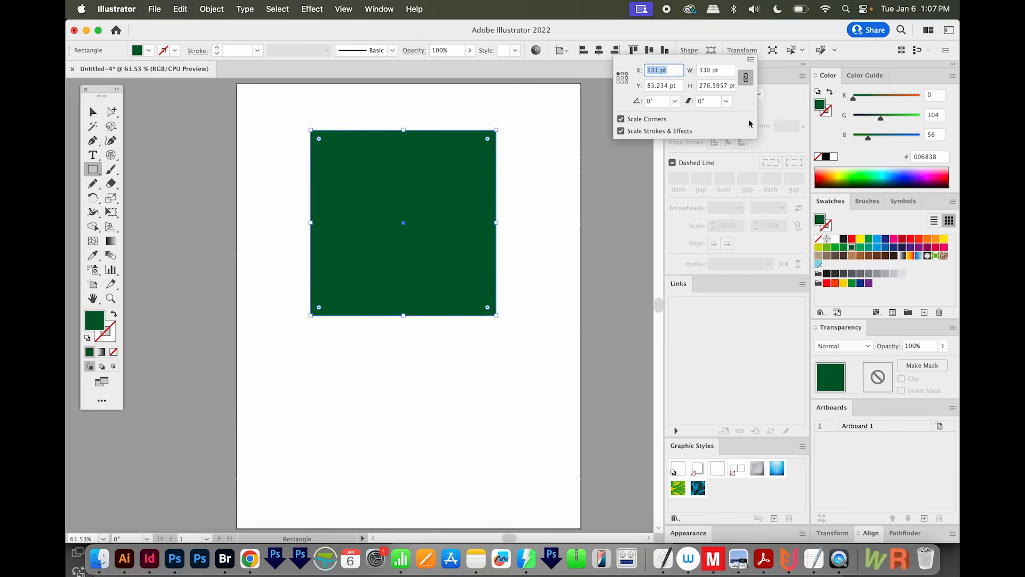
pyautogui.hotkey('shift', 'Down')
pyautogui.hotkey('shift', 'Down')
pyautogui.hotkey('shift', 'Down')
pyautogui.hotkey('shift', 'Down')
pyautogui.hotkey('shift', 'Down')
pyautogui.hotkey('shift', 'Down')
pyautogui.hotkey('shift', 'Up')
pyautogui.hotkey('shift', 'Up')
pyautogui.hotkey('shift', 'Up')
pyautogui.hotkey('shift', 'Up')
pyautogui.hotkey('shift', 'Up')
pyautogui.hotkey('shift', 'Down')
pyautogui.hotkey('shift', 'Up')
pyautogui.hotkey('shift', 'Down')
pyautogui.hotkey('shift', 'Down')
pyautogui.hotkey('shift', 'Down')
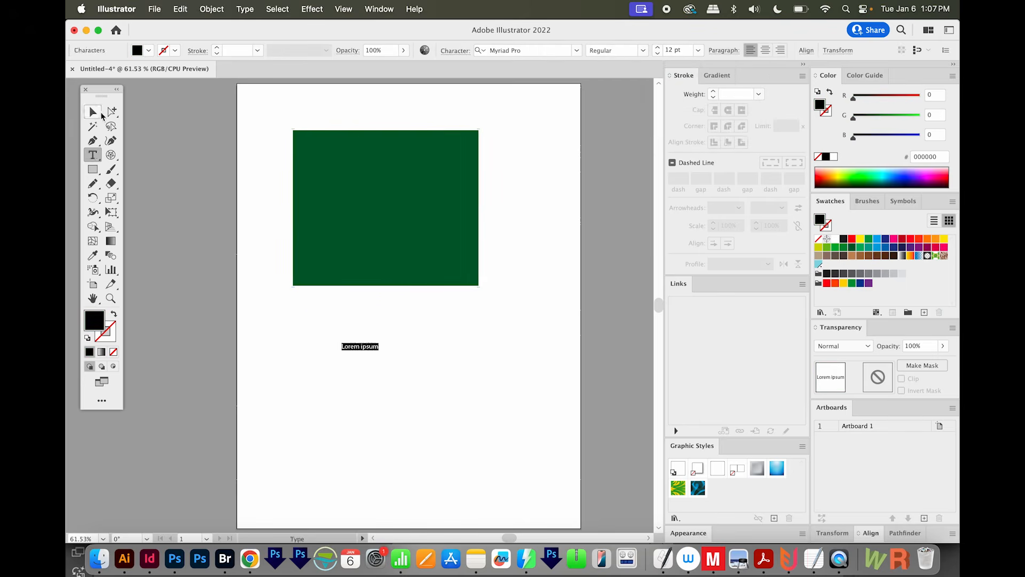
# - Enlarge the Lorem ipsum text below the rectangle by its bounding box and set its font size to 45 pt
pyautogui.click(92, 112)
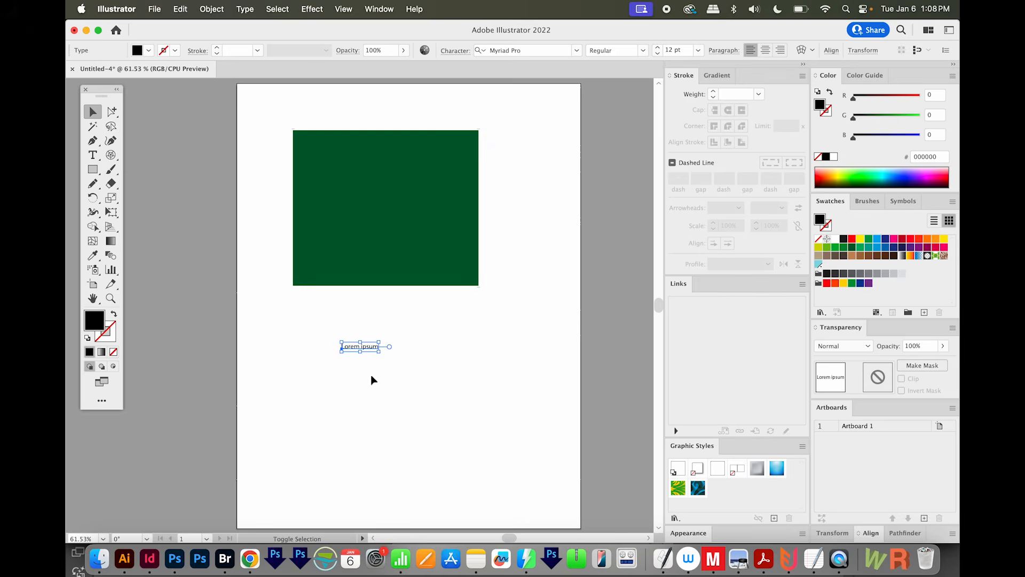
pyautogui.moveTo(380, 354); pyautogui.dragTo(426, 360)
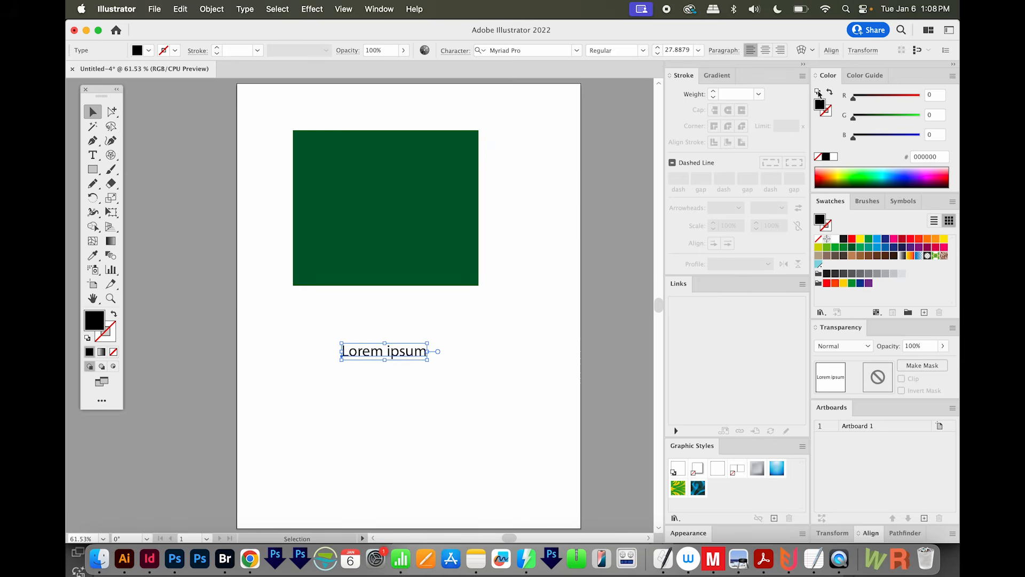
pyautogui.press('super+t')
pyautogui.click(703, 130)
pyautogui.doubleClick(705, 130)
pyautogui.hotkey('shift', 'Up')
pyautogui.hotkey('shift', 'Up')
pyautogui.hotkey('shift', 'Up')
pyautogui.hotkey('shift', 'Up')
pyautogui.hotkey('shift', 'Down')
pyautogui.hotkey('shift', 'Down')
pyautogui.write('45')
pyautogui.press('Return')
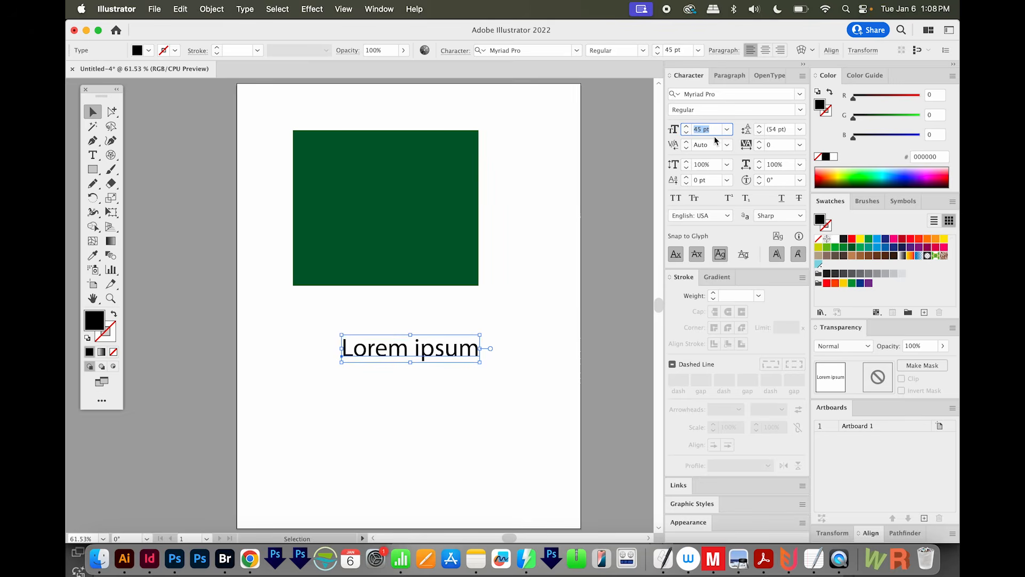
# - Step the Lorem ipsum font size up finely to 50 pt and in larger increments to 60 pt and back down
pyautogui.press('Up')
pyautogui.press('Up')
pyautogui.press('Up')
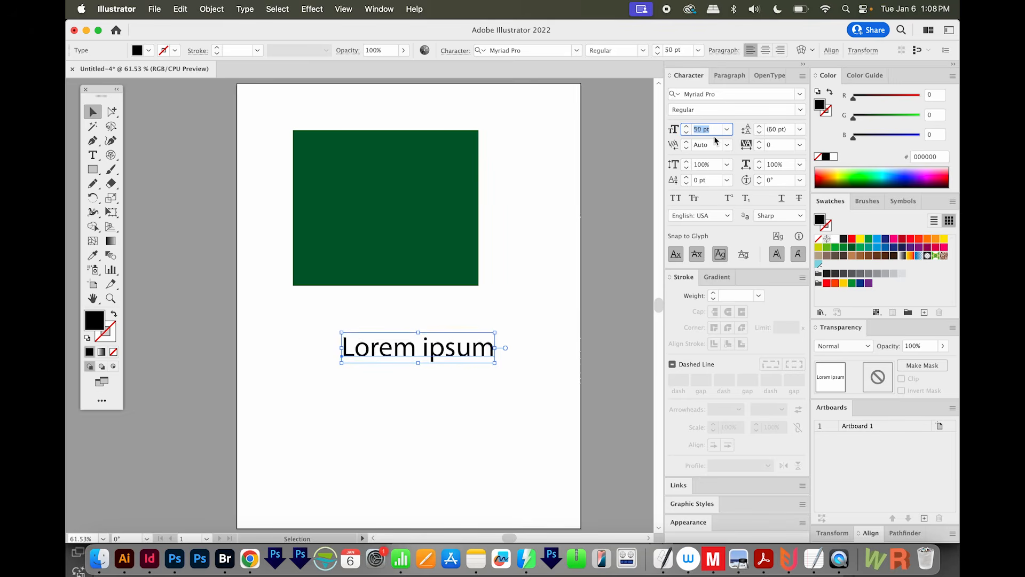
pyautogui.hotkey('shift', 'Up')
pyautogui.hotkey('shift', 'Up')
pyautogui.hotkey('shift', 'Up')
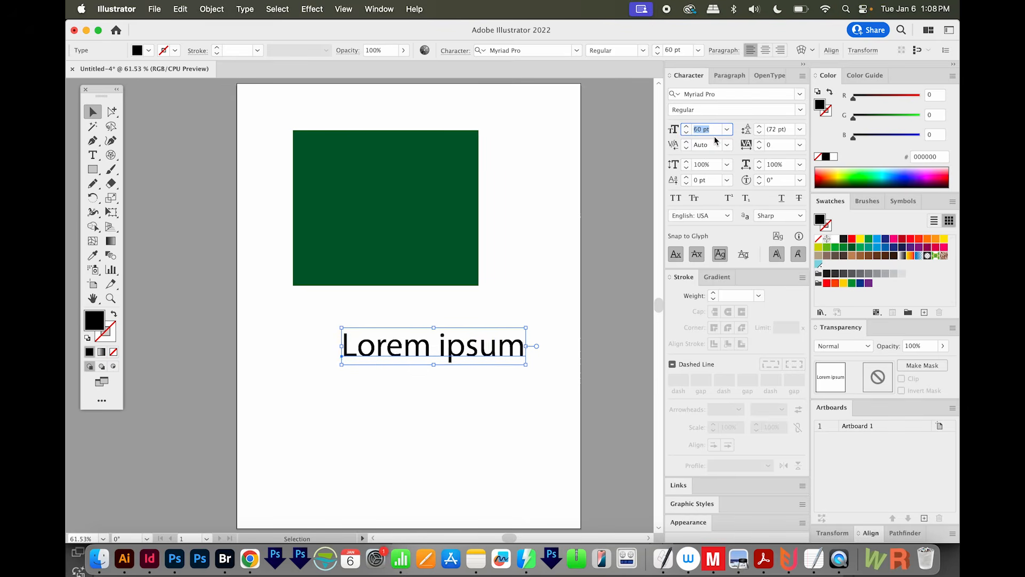
pyautogui.hotkey('shift', 'Down')
pyautogui.hotkey('shift', 'Down')
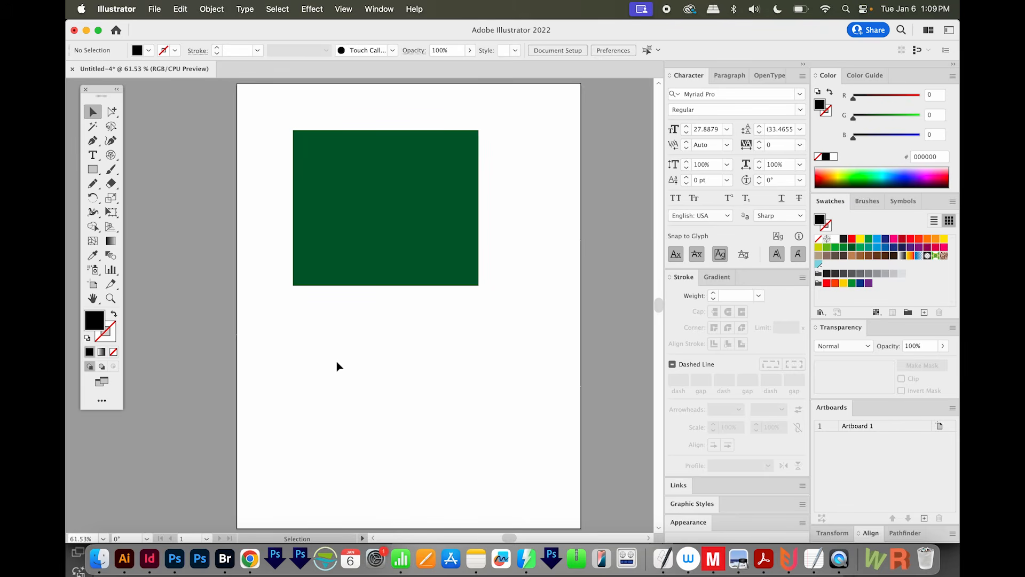
# - Create an area text block of placeholder text below the green rectangle and loosen and tighten its leading
pyautogui.press('t')
pyautogui.moveTo(290, 308); pyautogui.dragTo(518, 462)
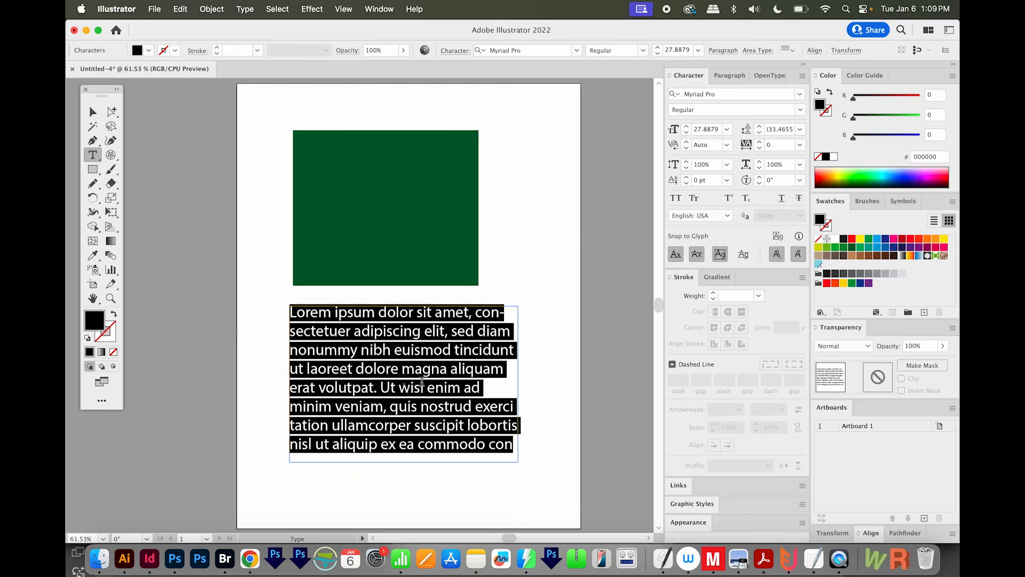
pyautogui.hotkey('alt', 'Down')
pyautogui.hotkey('alt', 'Down')
pyautogui.hotkey('alt', 'Down')
pyautogui.hotkey('alt', 'Up')
pyautogui.hotkey('alt', 'Up')
pyautogui.hotkey('alt', 'Up')
pyautogui.hotkey('alt', 'Up')
pyautogui.hotkey('alt', 'Up')
pyautogui.hotkey('alt', 'Up')
pyautogui.hotkey('alt', 'Down')
# - Tighten and loosen the placeholder text's tracking, leaving it tighter than default, and delete the text block
pyautogui.hotkey('alt', 'Left')
pyautogui.hotkey('alt', 'Left')
pyautogui.hotkey('alt', 'Left')
pyautogui.hotkey('alt', 'Right')
pyautogui.hotkey('alt', 'Right')
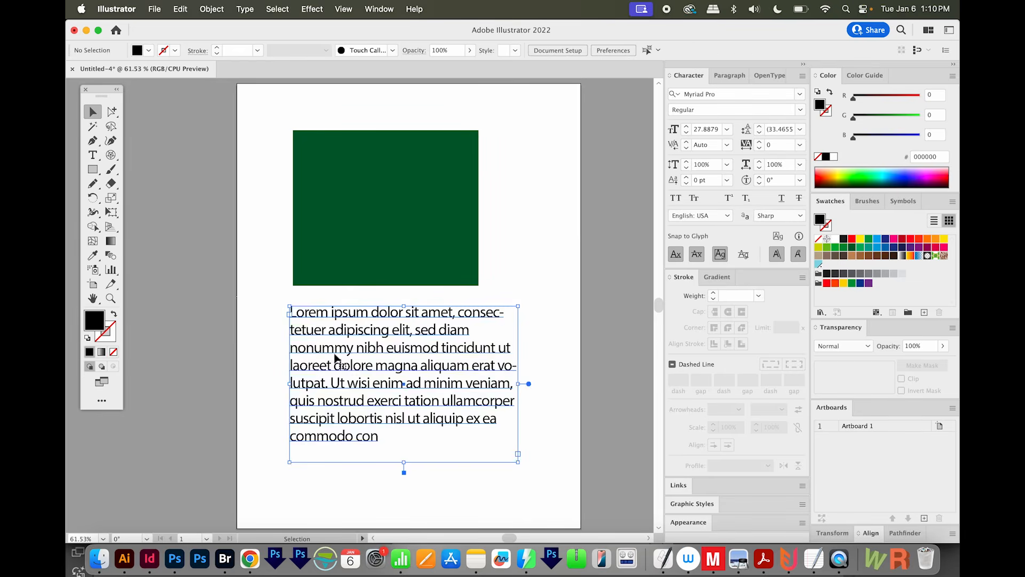
pyautogui.press('Delete')
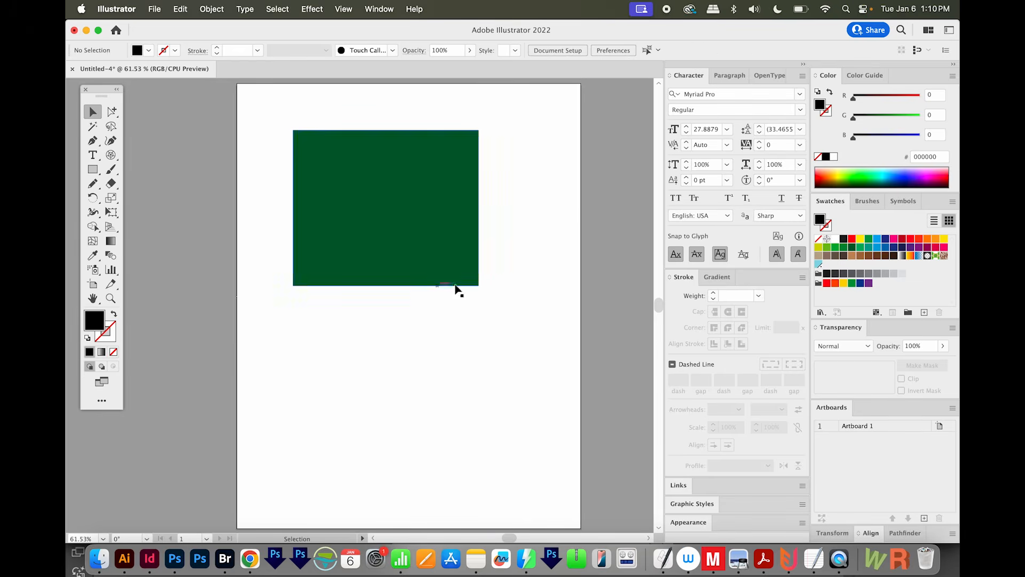
# - Select the green rectangle and nudge it straight down in small increments toward the artboard's middle
pyautogui.click(448, 229)
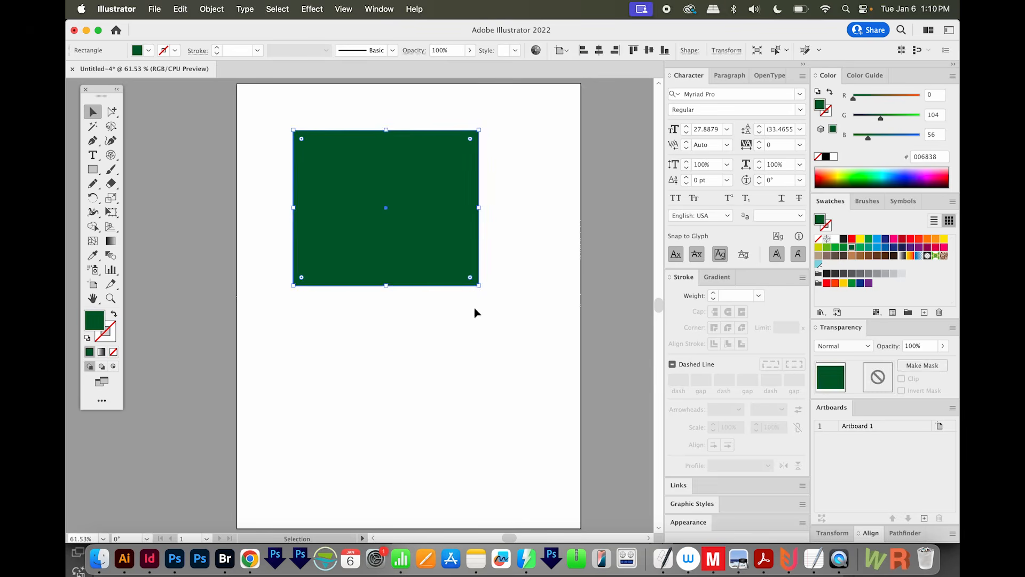
pyautogui.click(474, 337)
pyautogui.click(414, 234)
pyautogui.press('Down')
pyautogui.press('Down')
pyautogui.press('Down')
pyautogui.press('Down')
pyautogui.press('Down')
pyautogui.press('Down')
pyautogui.press('Down')
pyautogui.press('Down')
pyautogui.press('Down')
pyautogui.press('Down')
pyautogui.press('Down')
pyautogui.press('Down')
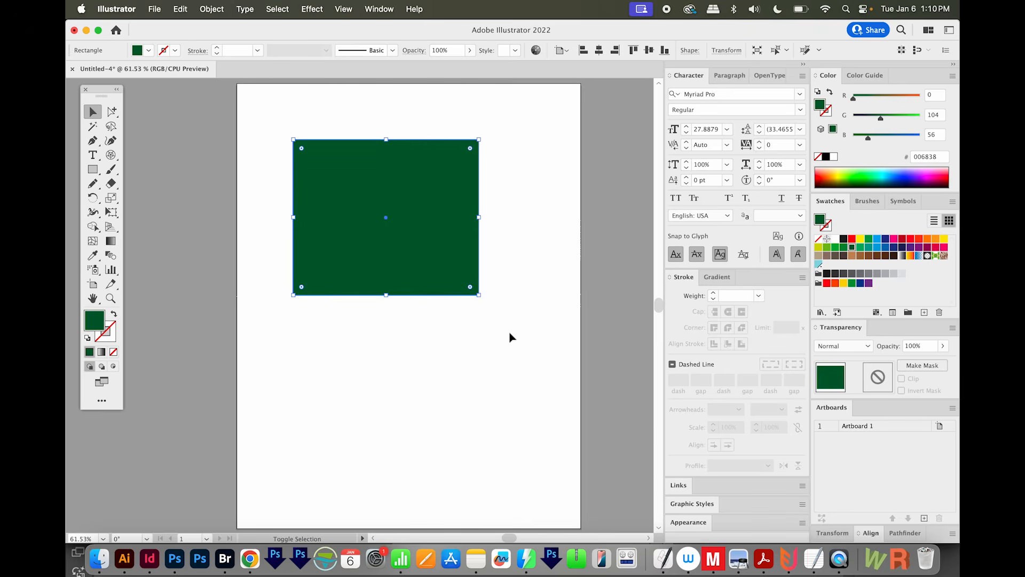
pyautogui.press('Down')
pyautogui.press('Down')
pyautogui.press('Down')
pyautogui.press('Down')
pyautogui.press('Down')
pyautogui.press('Down')
pyautogui.press('Down')
pyautogui.press('Down')
pyautogui.press('Down')
pyautogui.press('Down')
pyautogui.press('Down')
pyautogui.press('Down')
pyautogui.press('Down')
pyautogui.press('Down')
pyautogui.press('Down')
pyautogui.press('Down')
pyautogui.press('Down')
pyautogui.press('Down')
pyautogui.press('Down')
pyautogui.press('Down')
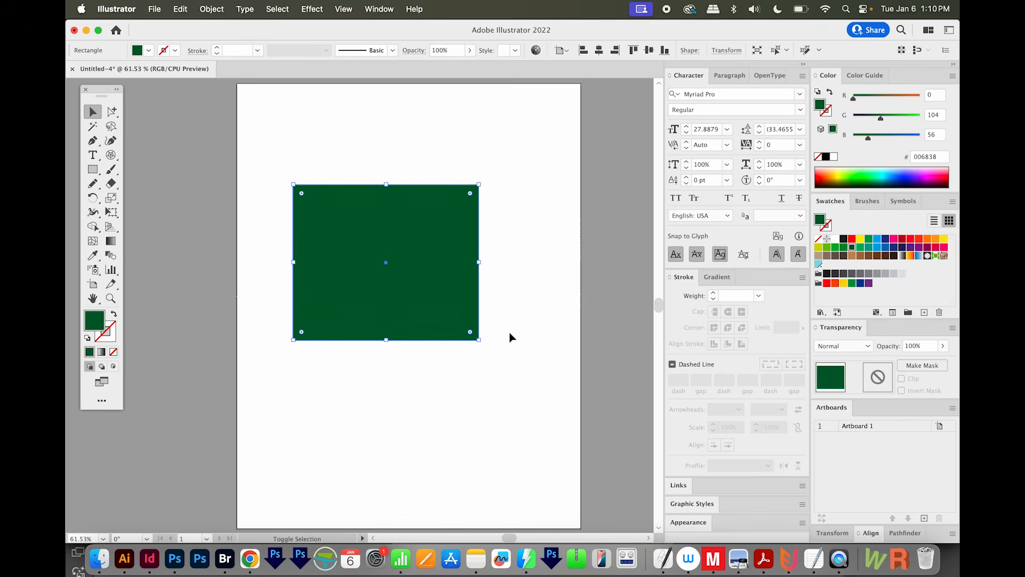
# - Nudge the green rectangle straight up in small increments toward the upper part of the artboard
pyautogui.press('Up')
pyautogui.press('Up')
pyautogui.press('Up')
pyautogui.press('Up')
pyautogui.press('Up')
pyautogui.press('Up')
pyautogui.press('Up')
pyautogui.press('Up')
pyautogui.press('Up')
pyautogui.press('Up')
pyautogui.press('Up')
pyautogui.press('Up')
pyautogui.press('Up')
pyautogui.press('Up')
pyautogui.press('Up')
pyautogui.press('Up')
pyautogui.press('Up')
pyautogui.press('Up')
pyautogui.press('Up')
pyautogui.press('Up')
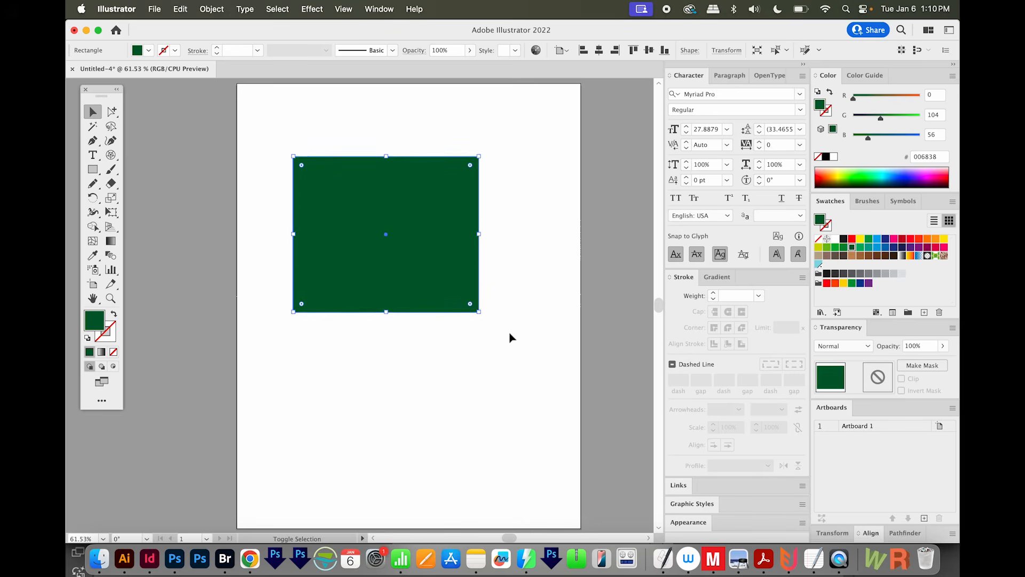
# - Move the green rectangle straight down in large, multiplied nudge increments
pyautogui.hotkey('shift', 'Down')
pyautogui.hotkey('shift', 'Down')
pyautogui.hotkey('shift', 'Down')
pyautogui.hotkey('shift', 'Down')
pyautogui.hotkey('shift', 'Down')
pyautogui.hotkey('shift', 'Down')
# - Nudge the green rectangle finely up and back down, leaving it in the upper half of the artboard
pyautogui.press('Up')
pyautogui.press('Up')
pyautogui.press('Up')
pyautogui.press('Up')
pyautogui.press('Up')
pyautogui.press('Up')
pyautogui.press('Up')
pyautogui.press('Up')
pyautogui.press('Up')
pyautogui.press('Up')
pyautogui.press('Up')
pyautogui.press('Up')
pyautogui.press('Up')
pyautogui.press('Up')
pyautogui.press('Up')
pyautogui.press('Up')
pyautogui.press('Up')
pyautogui.press('Up')
pyautogui.press('Up')
pyautogui.press('Up')
pyautogui.press('Down')
pyautogui.press('Down')
pyautogui.press('Down')
pyautogui.press('Down')
pyautogui.press('Down')
pyautogui.press('Down')
pyautogui.press('Down')
pyautogui.press('Down')
pyautogui.press('Down')
pyautogui.press('Down')
pyautogui.press('Down')
pyautogui.press('Down')
pyautogui.press('Down')
pyautogui.press('Down')
pyautogui.press('Down')
pyautogui.press('Down')
pyautogui.press('Down')
pyautogui.press('Down')
pyautogui.press('Down')
pyautogui.press('Down')
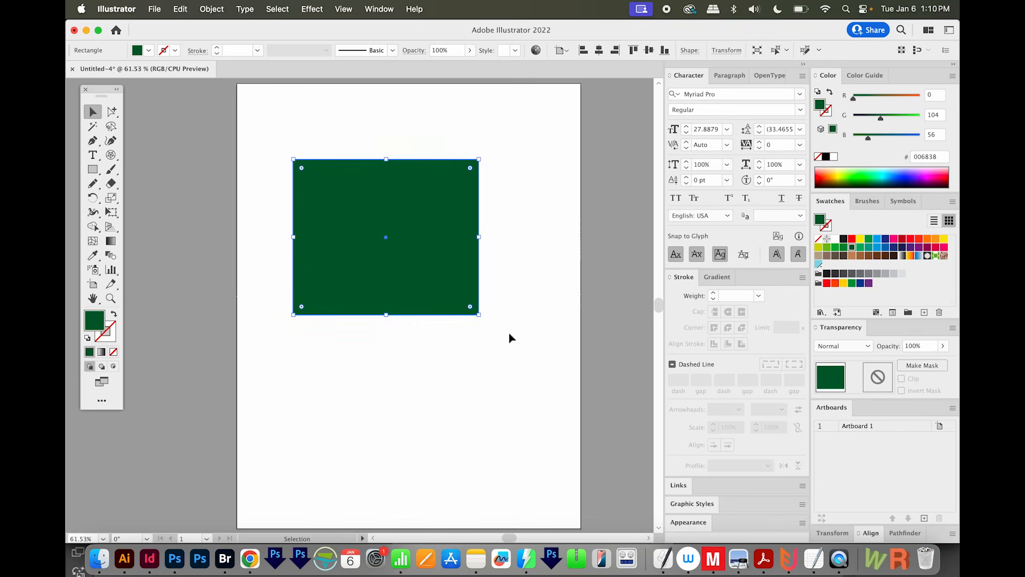
# - Set the general preference for the keyboard increment to 10 pt
pyautogui.press('super+k')
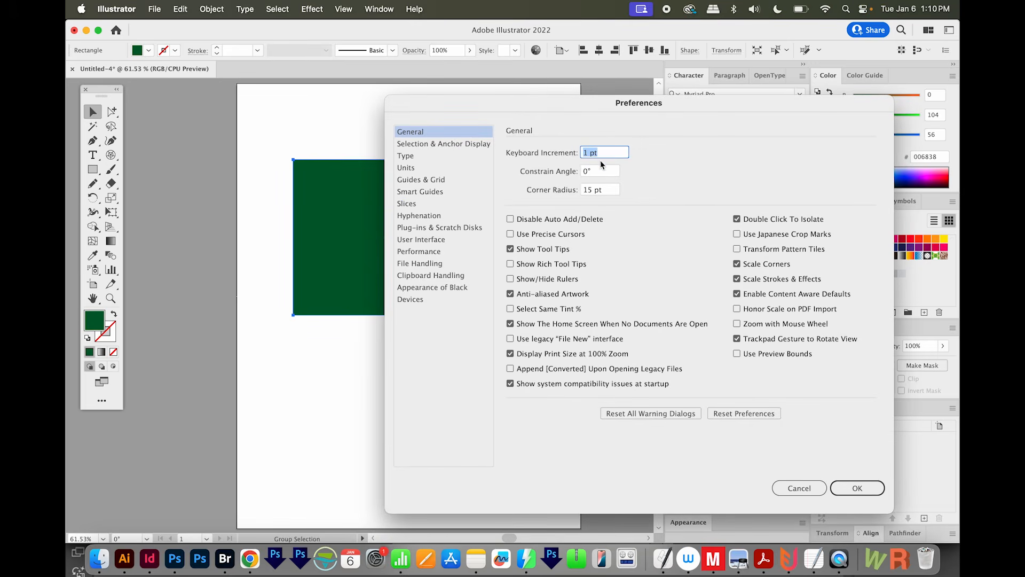
pyautogui.write('10')
pyautogui.press('Return')
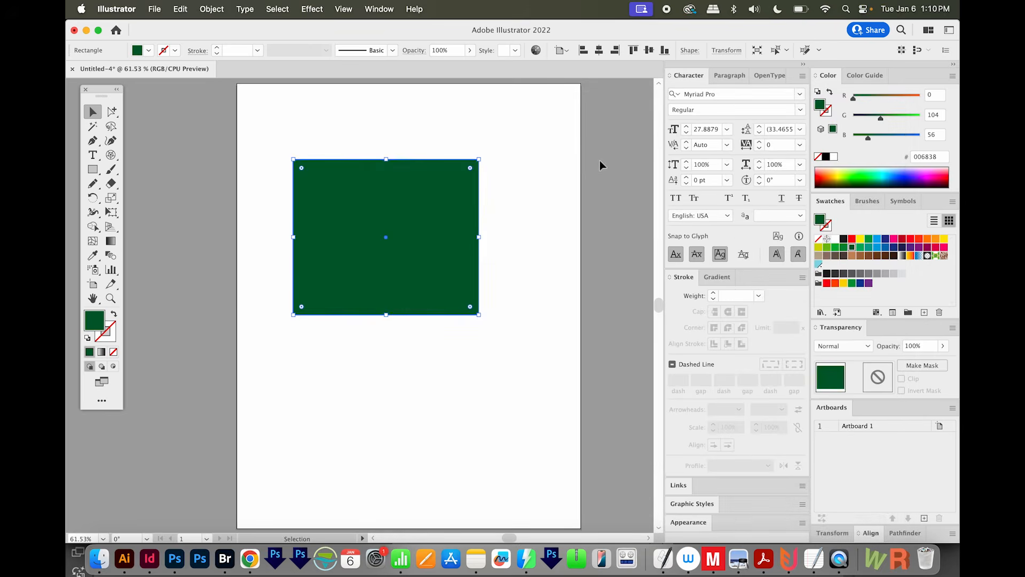
# - Move the green rectangle down and back up in large multiplied jumps using the 10 pt keyboard increment
pyautogui.hotkey('shift', 'Down')
pyautogui.hotkey('shift', 'Down')
pyautogui.hotkey('shift', 'Down')
pyautogui.hotkey('shift', 'Down')
pyautogui.hotkey('shift', 'Up')
pyautogui.hotkey('shift', 'Up')
pyautogui.hotkey('shift', 'Up')
pyautogui.hotkey('shift', 'Up')
pyautogui.hotkey('shift', 'Up')
# - Nudge the green rectangle down in single 10 pt increments, leaving it in the artboard's upper half
pyautogui.press('Down')
pyautogui.press('Down')
pyautogui.press('Down')
pyautogui.press('Down')
pyautogui.press('Down')
pyautogui.press('Down')
pyautogui.press('Down')
pyautogui.press('Down')
pyautogui.press('Down')
pyautogui.press('Down')
pyautogui.press('Down')
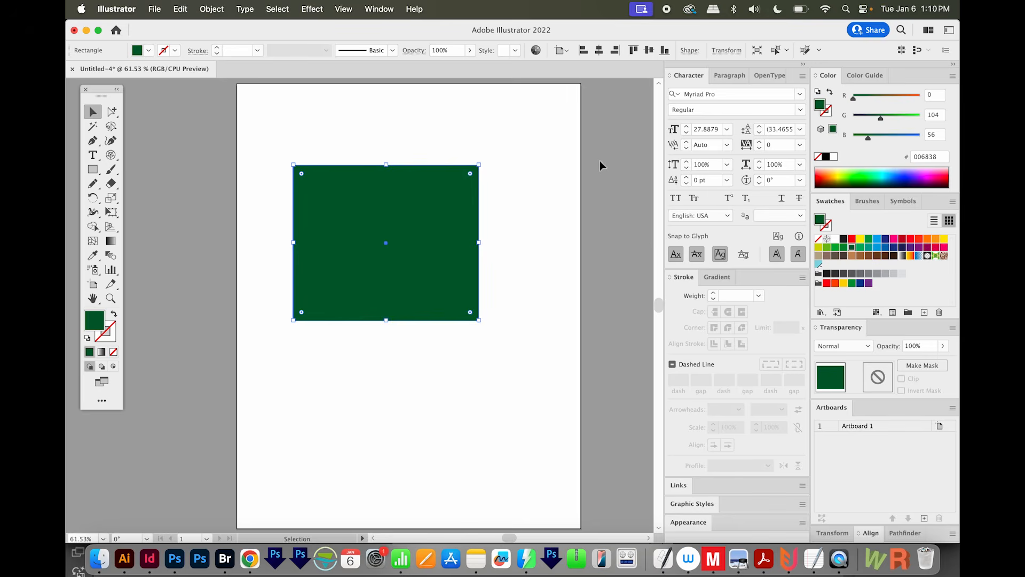